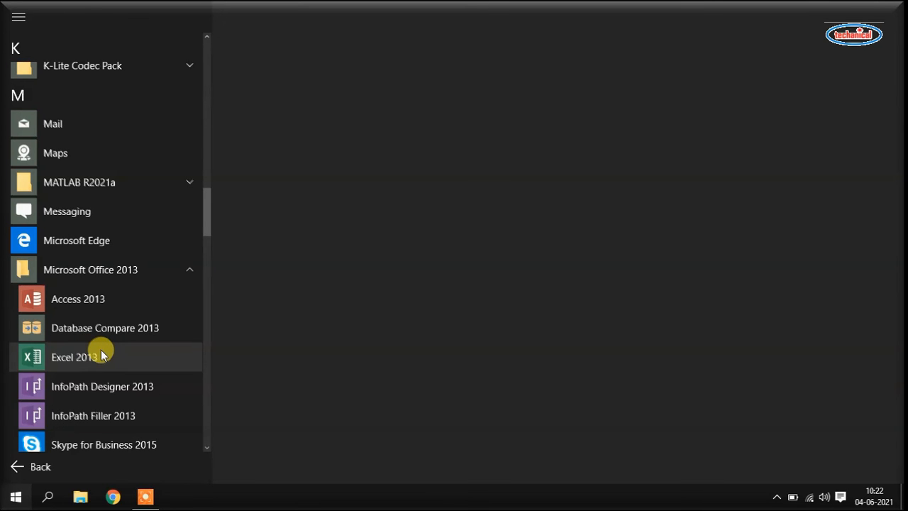
- Launch Excel 2013 from the Start menu and create a blank workbook, Book1
{"action": "left_click", "coordinate": [101, 354]}
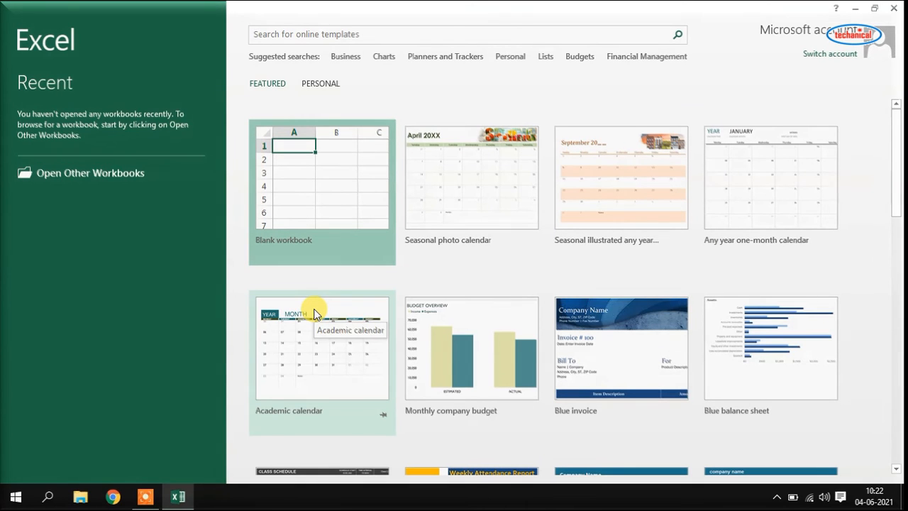
{"action": "left_click", "coordinate": [333, 202]}
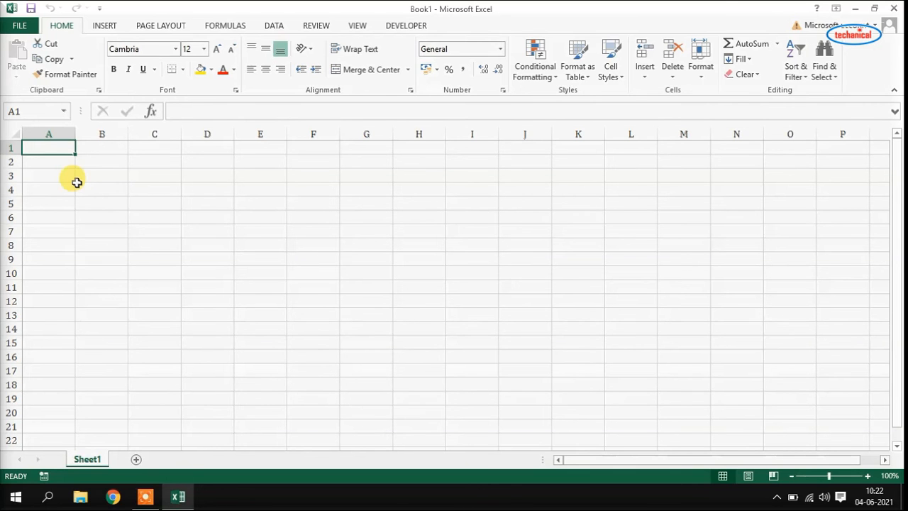
- Enter the headings 'Sr. No.', 'Name' and 'Marks' in cells A1, B1 and C1
{"action": "type", "text": "Sr"}
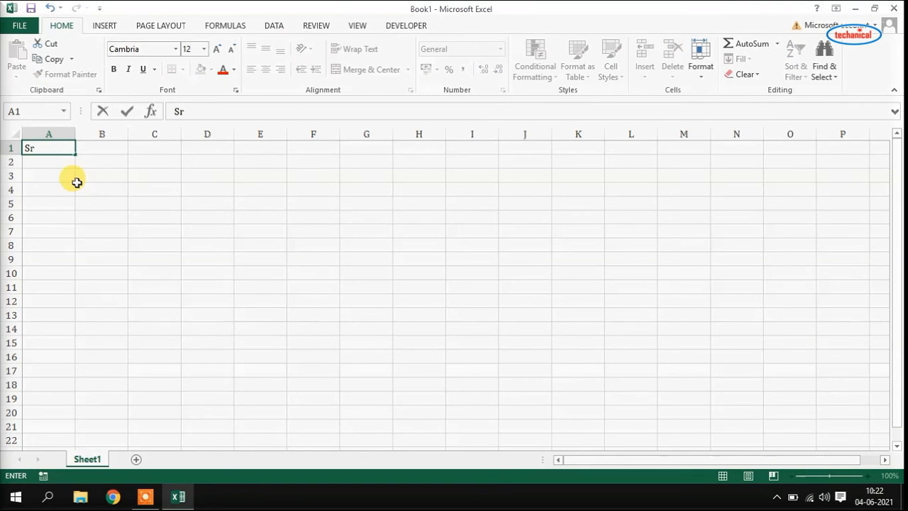
{"action": "type", "text": ". No."}
{"action": "key", "text": "Tab"}
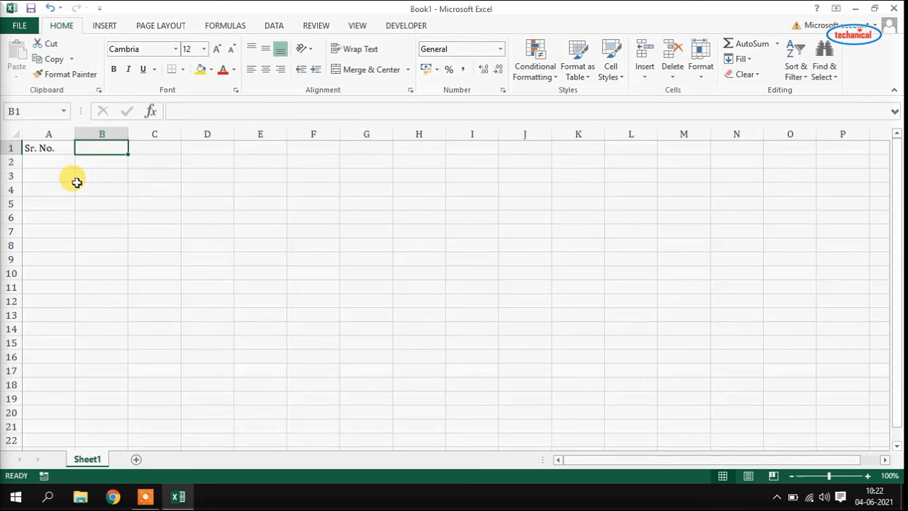
{"action": "type", "text": "N"}
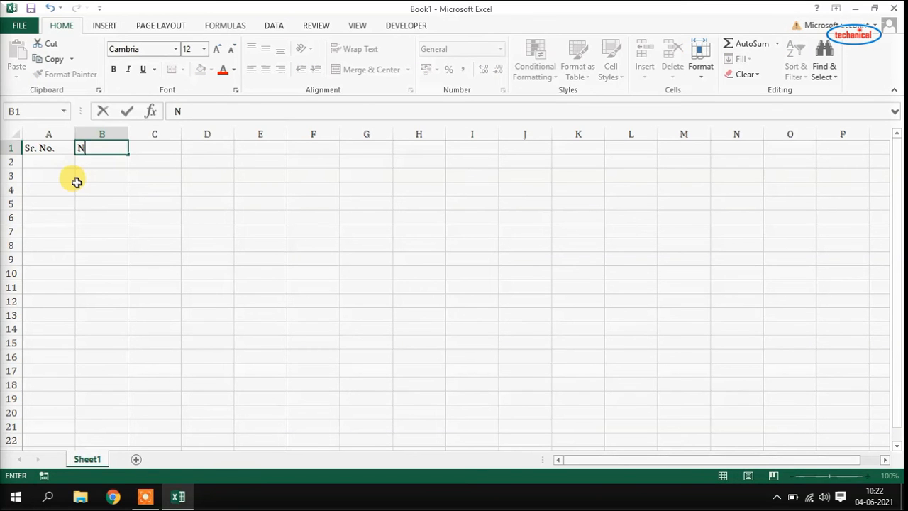
{"action": "type", "text": "ame"}
{"action": "key", "text": "Tab"}
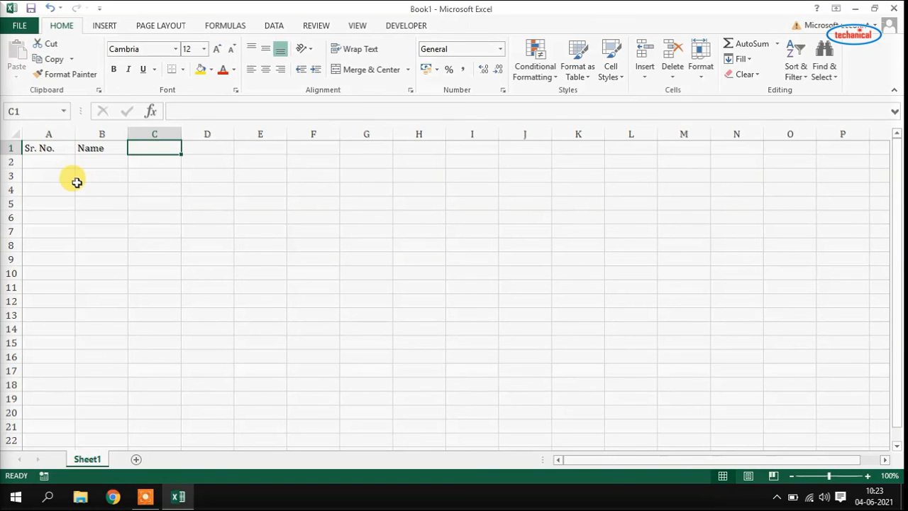
{"action": "type", "text": "Mark"}
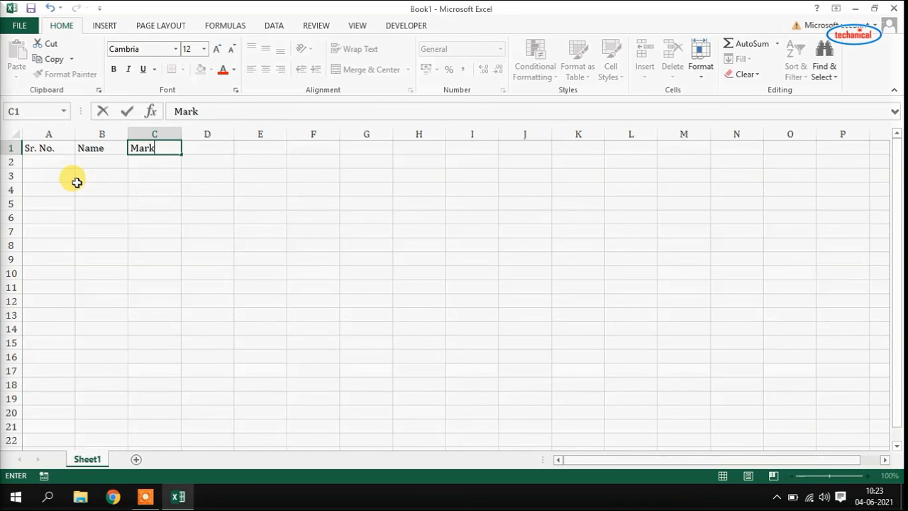
{"action": "type", "text": "s"}
- Enter serial numbers 1, 2 and 3 in cells A2 to A4
{"action": "left_click", "coordinate": [42, 160]}
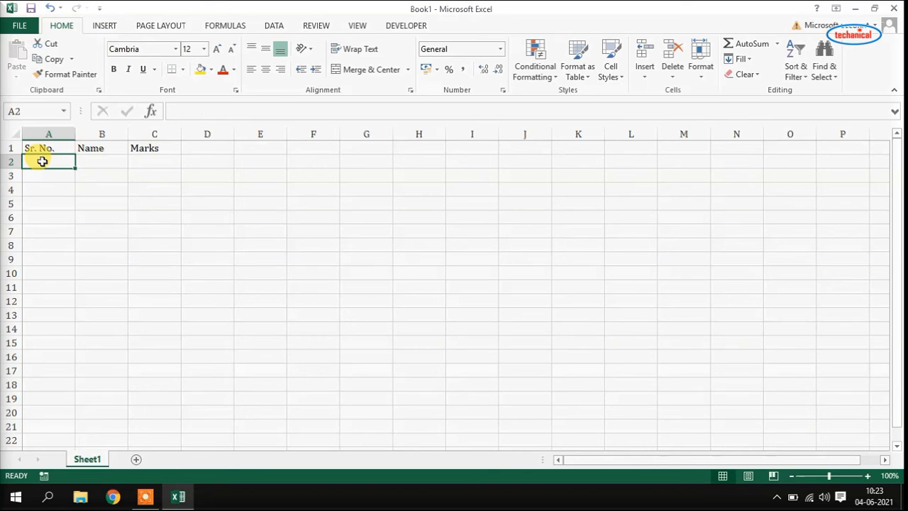
{"action": "type", "text": "1"}
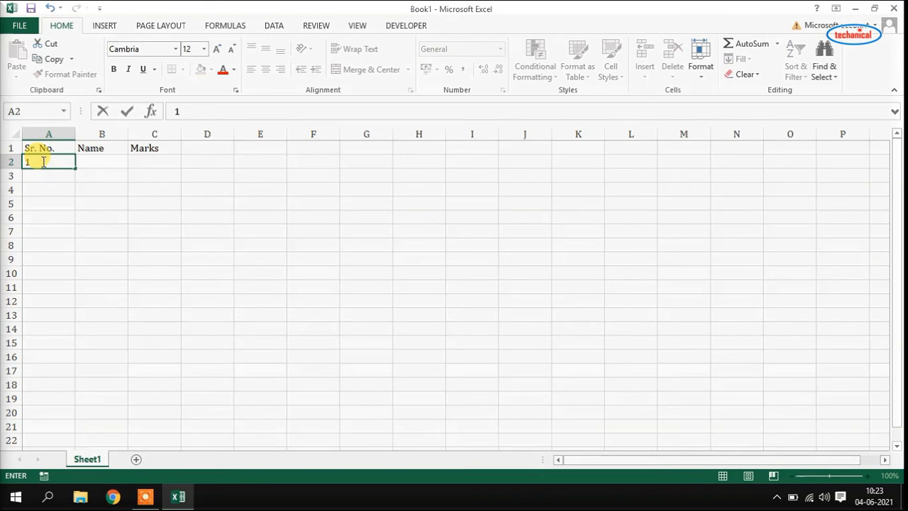
{"action": "key", "text": "Return"}
{"action": "type", "text": "2"}
{"action": "key", "text": "Return"}
{"action": "type", "text": "3"}
{"action": "key", "text": "Return"}
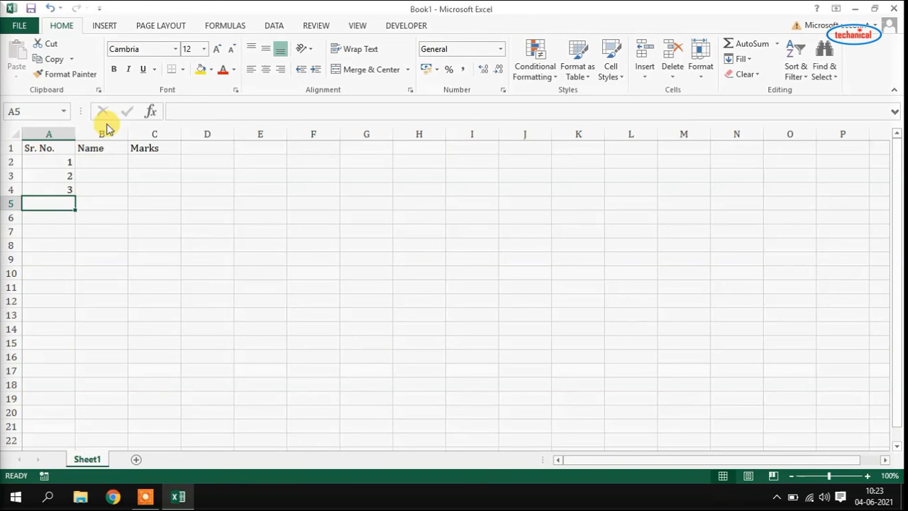
- Enter the names ABC, PQR and XYZ in cells B2 to B4
{"action": "left_click", "coordinate": [101, 163]}
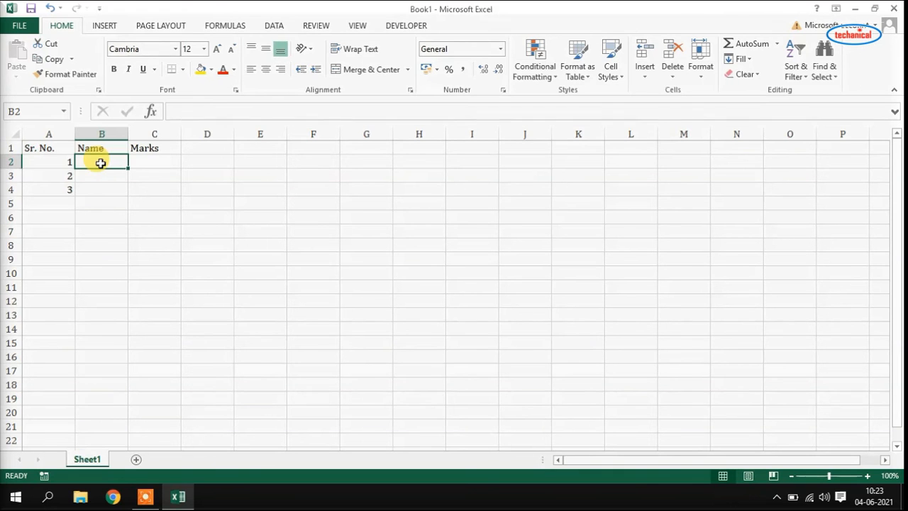
{"action": "type", "text": "ABC"}
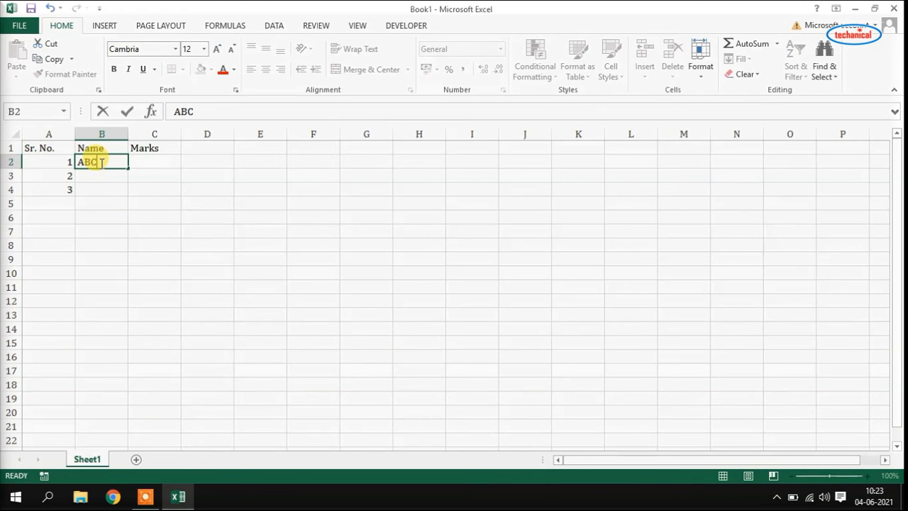
{"action": "key", "text": "Return"}
{"action": "type", "text": "P"}
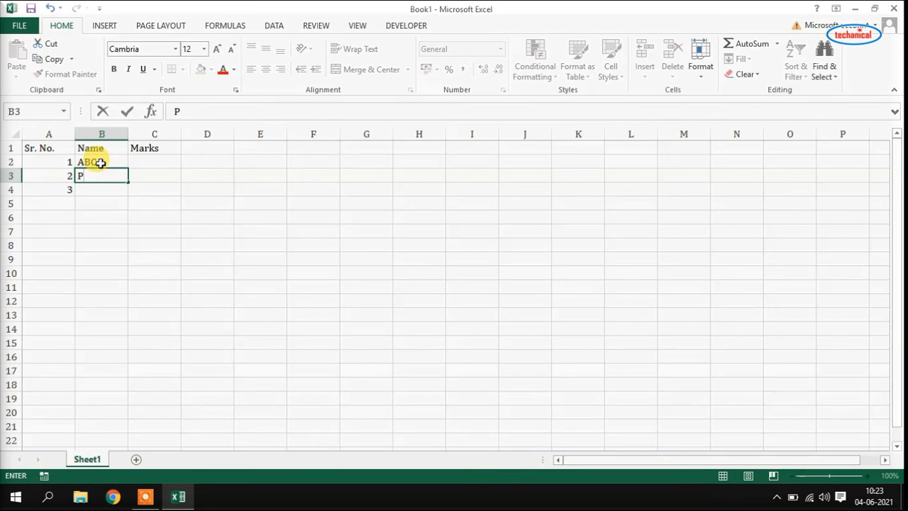
{"action": "type", "text": "QR"}
{"action": "key", "text": "Return"}
{"action": "type", "text": "XY"}
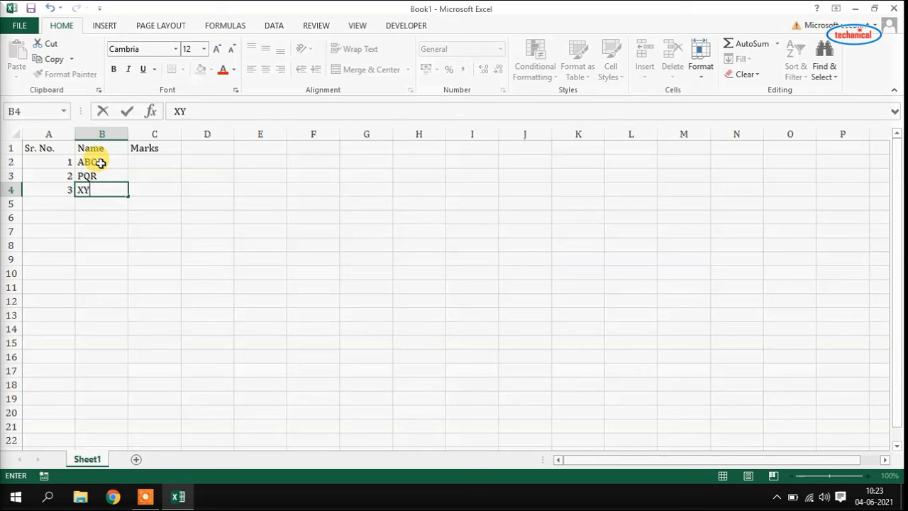
{"action": "type", "text": "Z"}
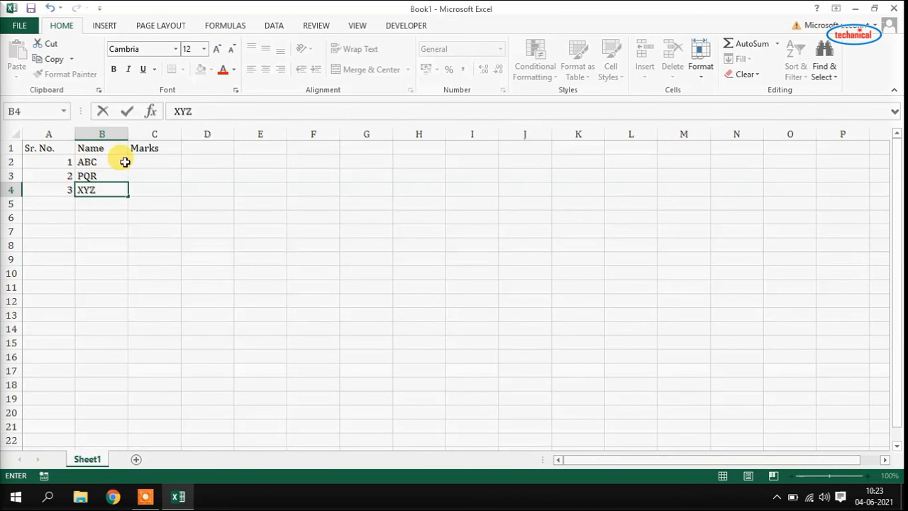
- Enter marks 50, 60 and 70 in cells C2 to C4
{"action": "left_click", "coordinate": [147, 164]}
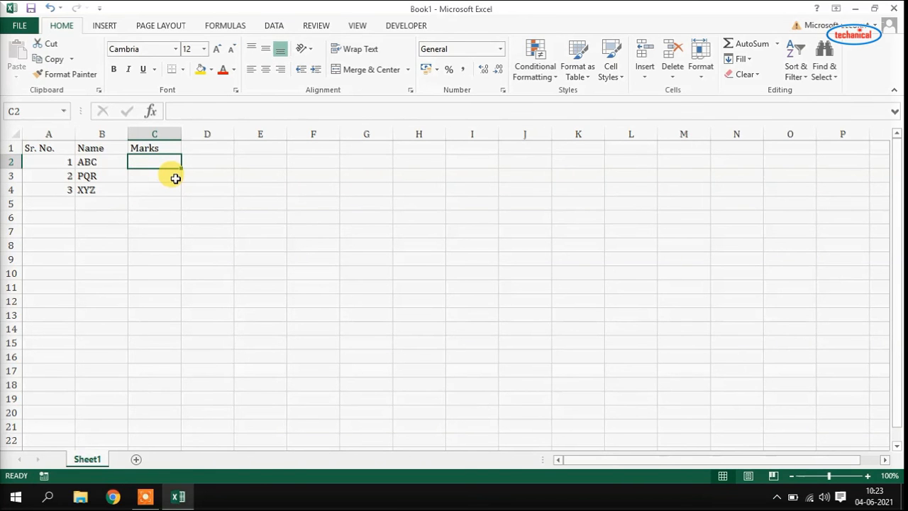
{"action": "type", "text": "50"}
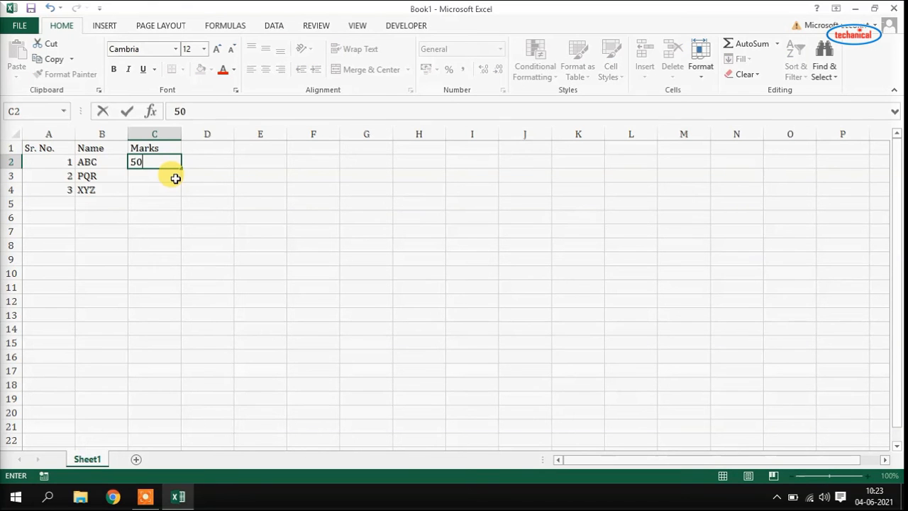
{"action": "key", "text": "Return"}
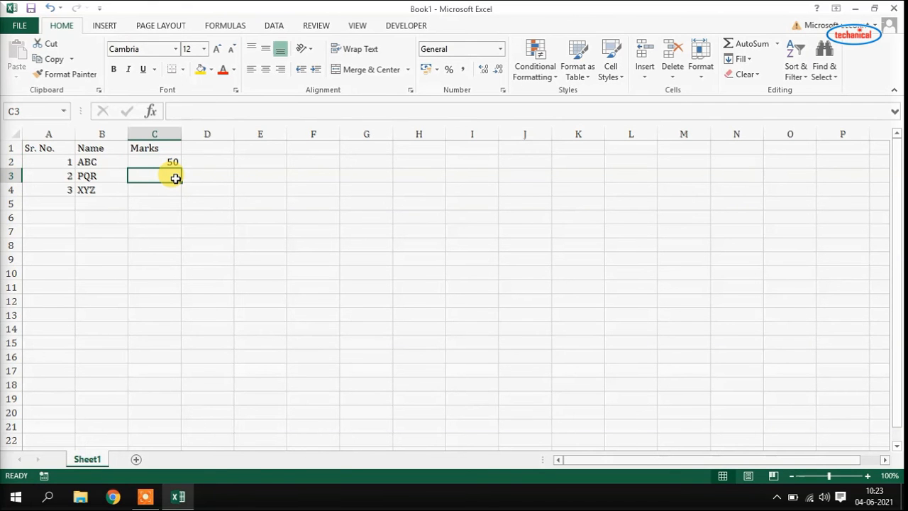
{"action": "type", "text": "60"}
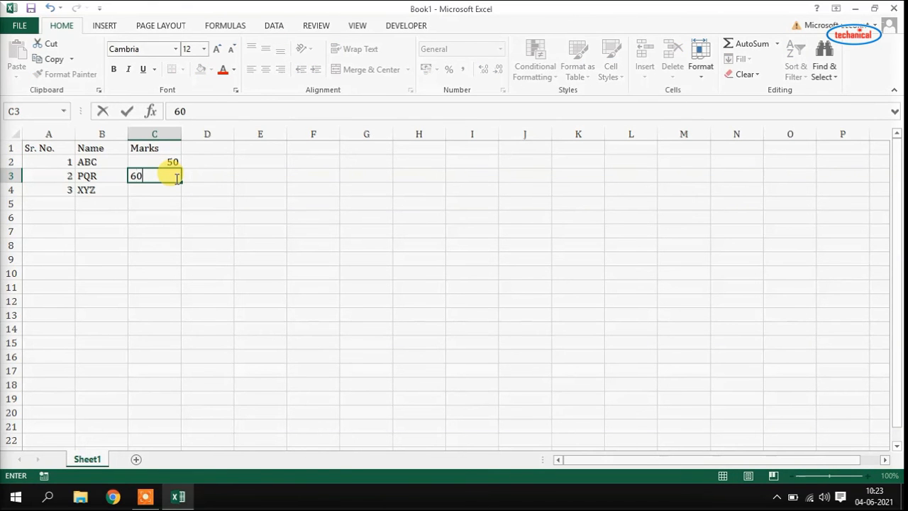
{"action": "key", "text": "Return"}
{"action": "type", "text": "7"}
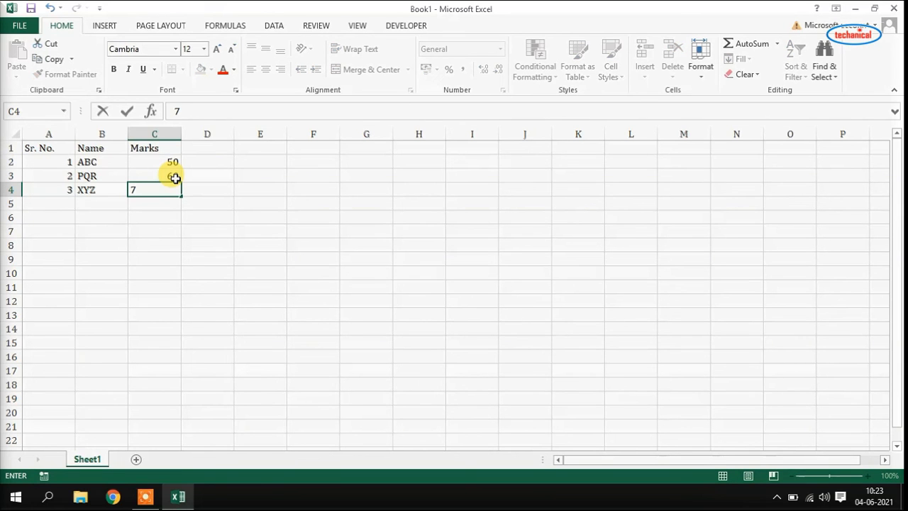
{"action": "type", "text": "0"}
{"action": "key", "text": "Return"}
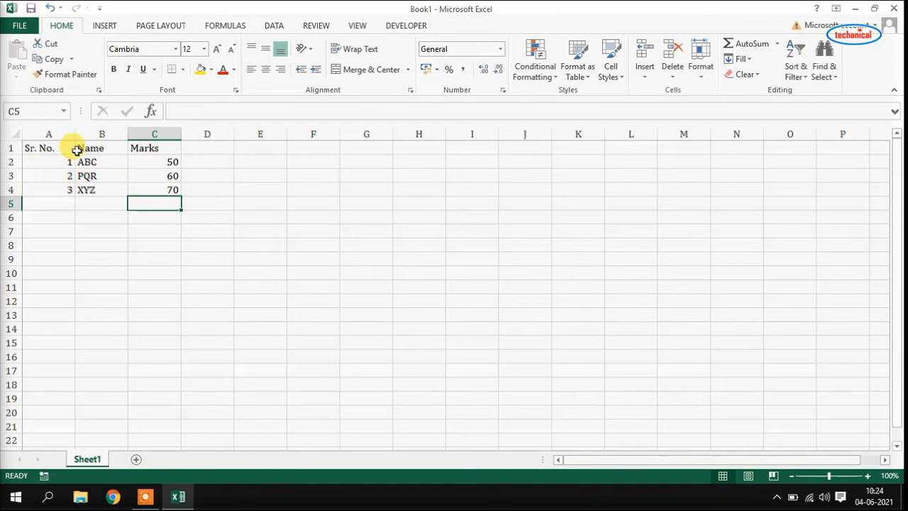
- Save the workbook to the Desktop as 'My excel file.xlsx', then close Excel
{"action": "left_click", "coordinate": [22, 26]}
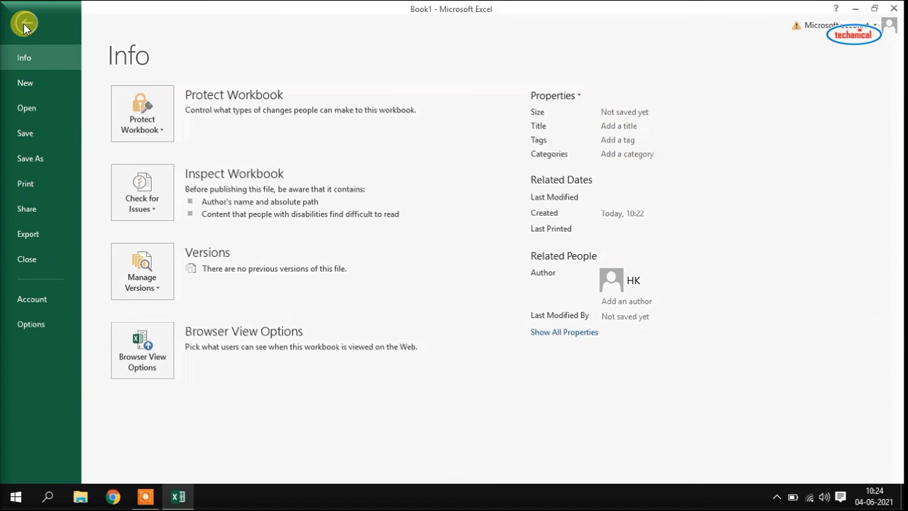
{"action": "left_click", "coordinate": [37, 131]}
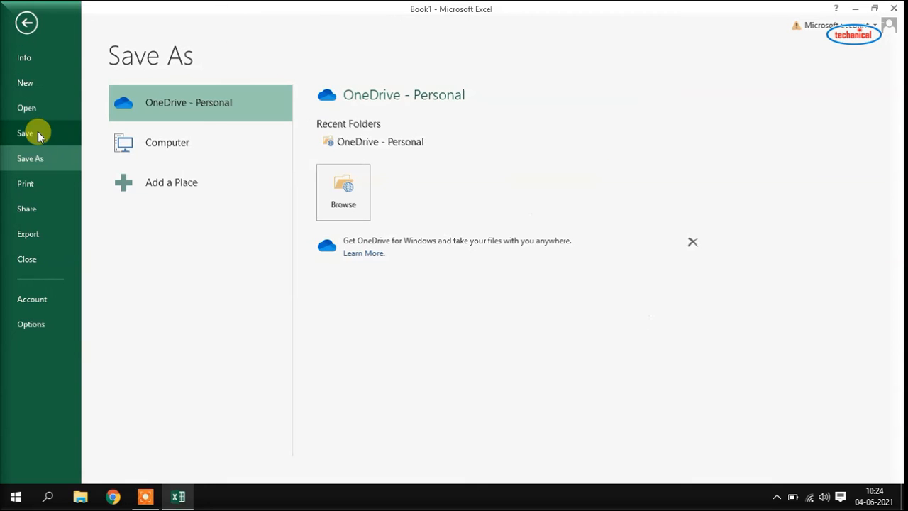
{"action": "left_click", "coordinate": [198, 149]}
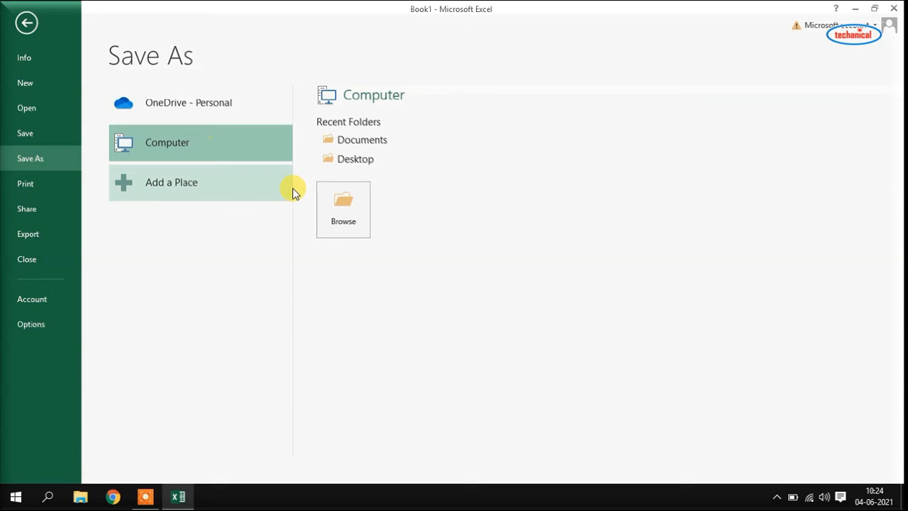
{"action": "left_click", "coordinate": [353, 160]}
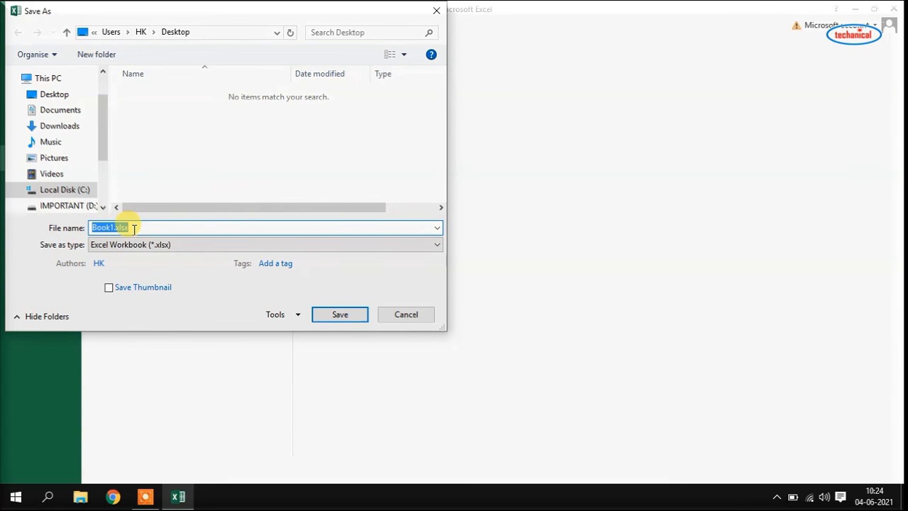
{"action": "type", "text": "My e"}
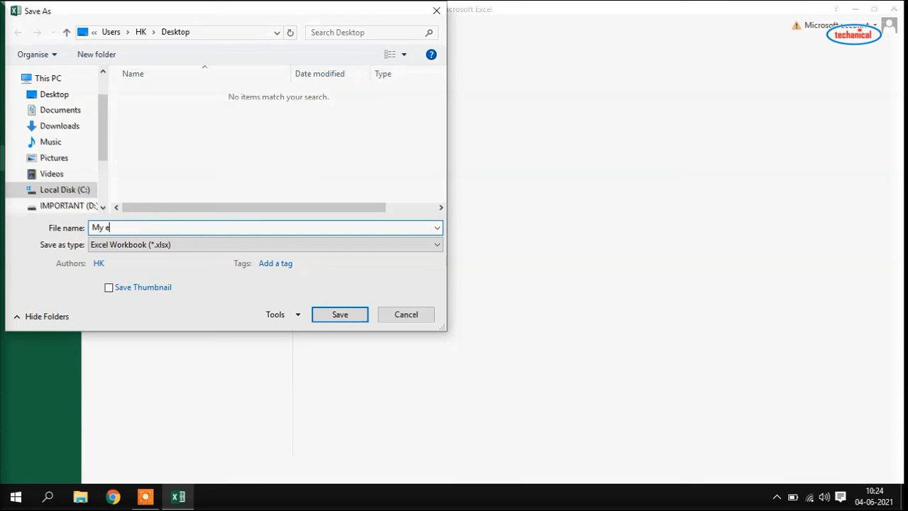
{"action": "type", "text": "xcel file"}
{"action": "left_click", "coordinate": [352, 316]}
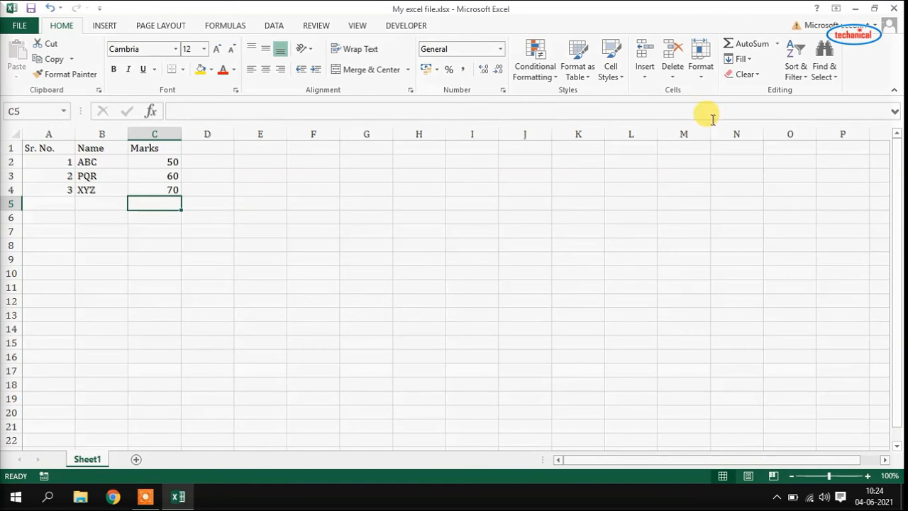
{"action": "left_click", "coordinate": [894, 8]}
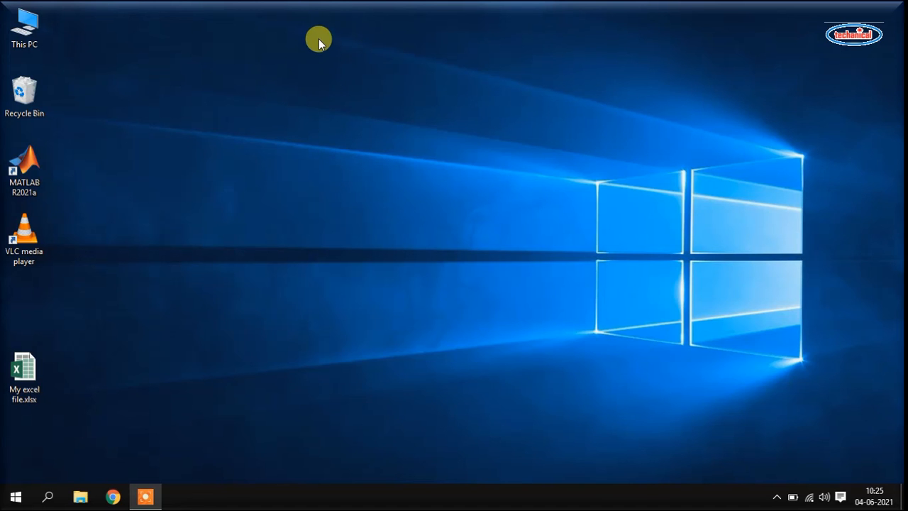
- Add a new Microsoft Excel Worksheet on the desktop, rename it 'My file', and open it
{"action": "right_click", "coordinate": [376, 7]}
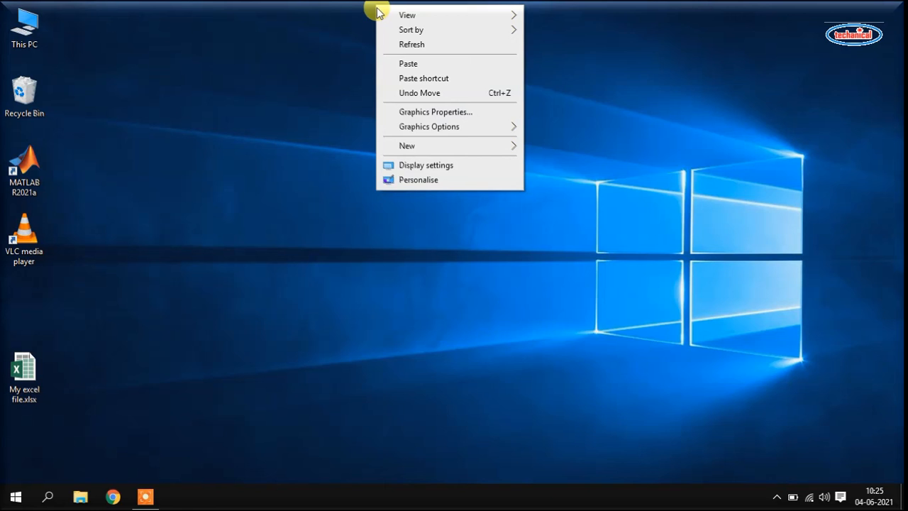
{"action": "mouse_move", "coordinate": [416, 146]}
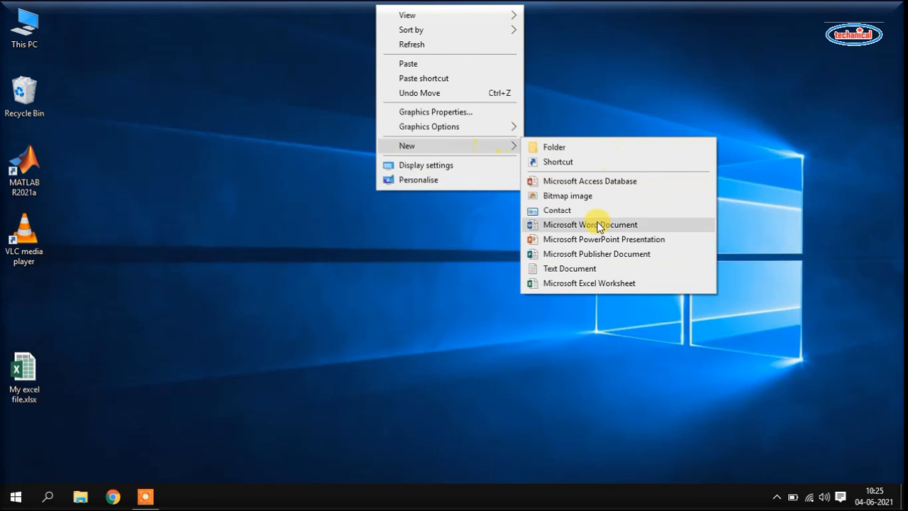
{"action": "left_click", "coordinate": [638, 285]}
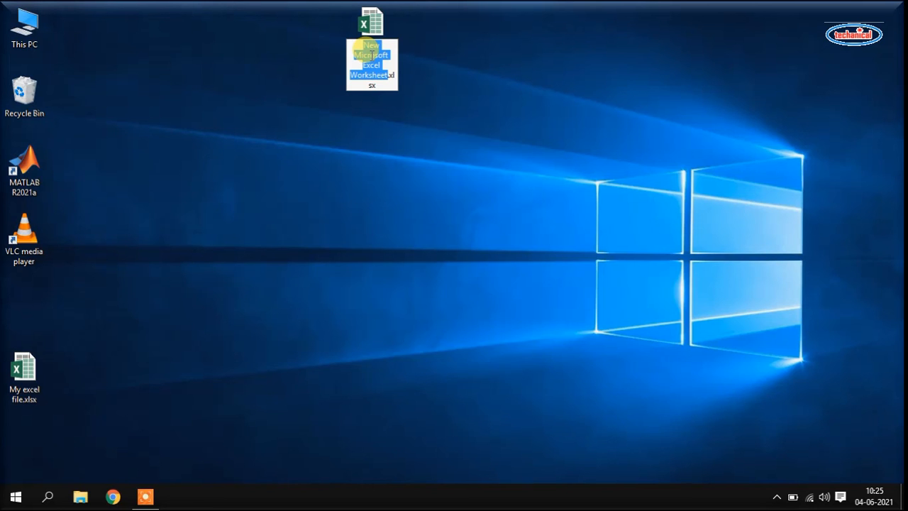
{"action": "type", "text": "My"}
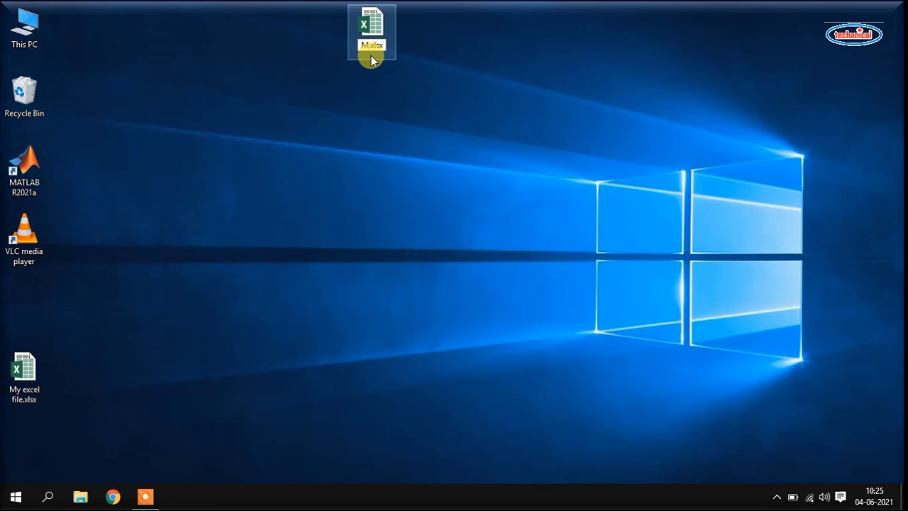
{"action": "type", "text": " file"}
{"action": "key", "text": "Return"}
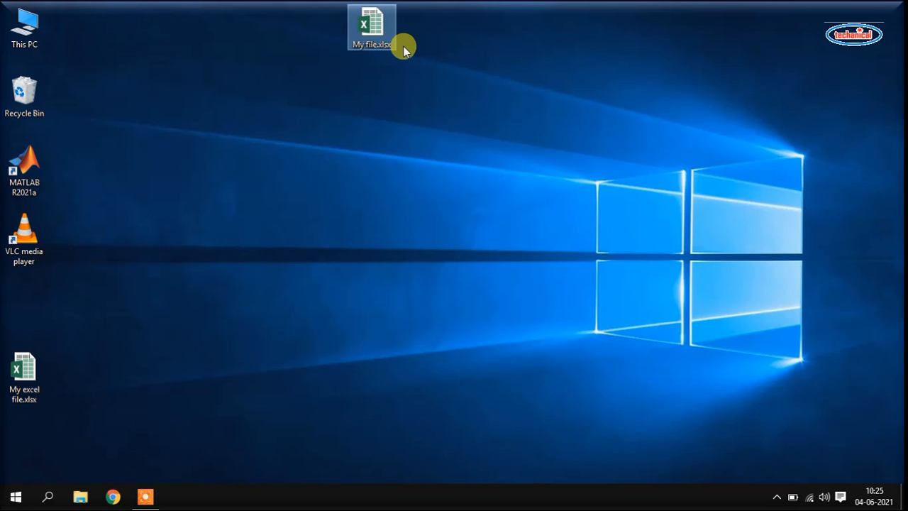
{"action": "double_click", "coordinate": [376, 29]}
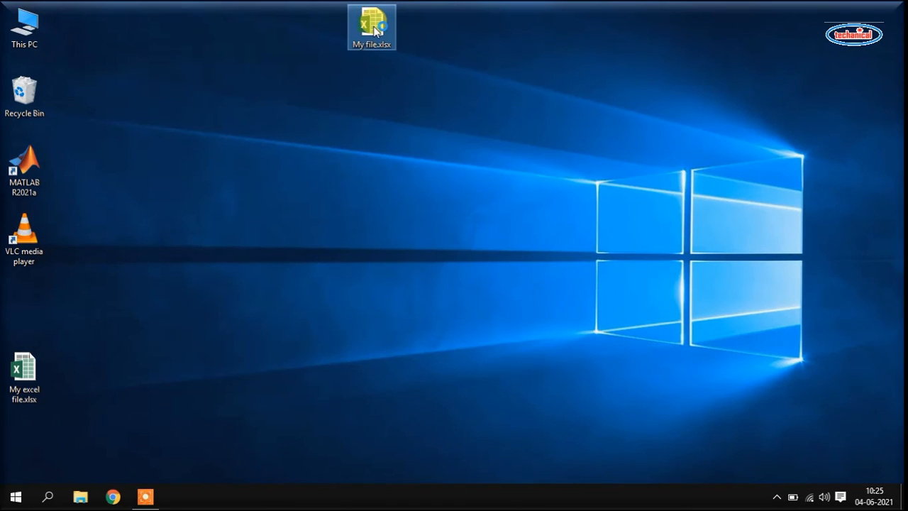